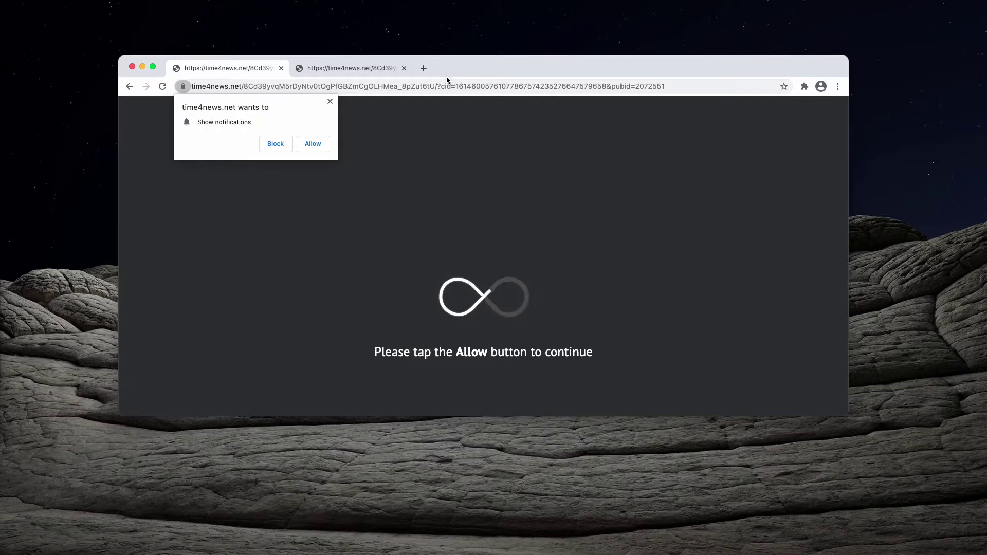
# Allow time4news.net notifications, then close the c.netund.com redirect tab, leaving the time4news page
pyautogui.moveTo(501, 68); pyautogui.dragTo(494, 97)
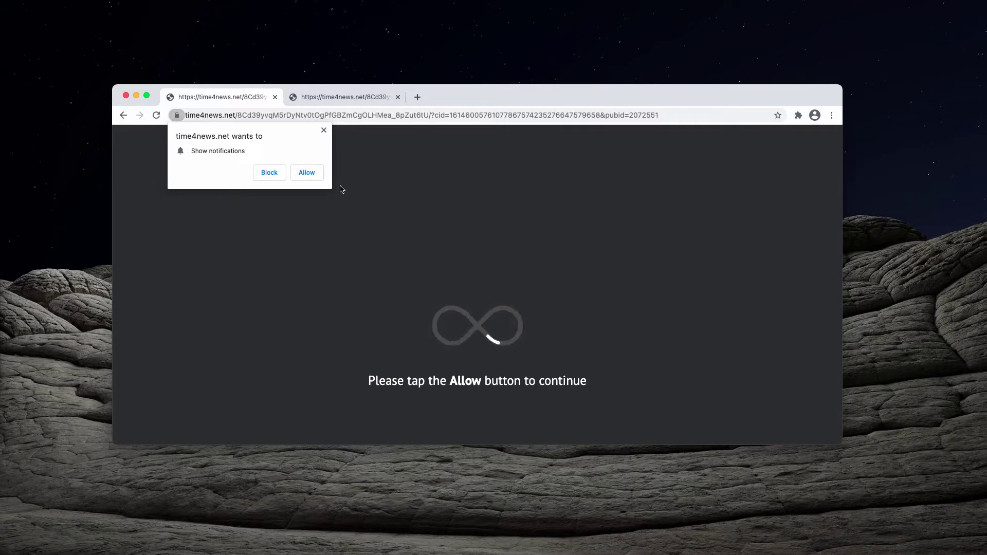
pyautogui.click(307, 177)
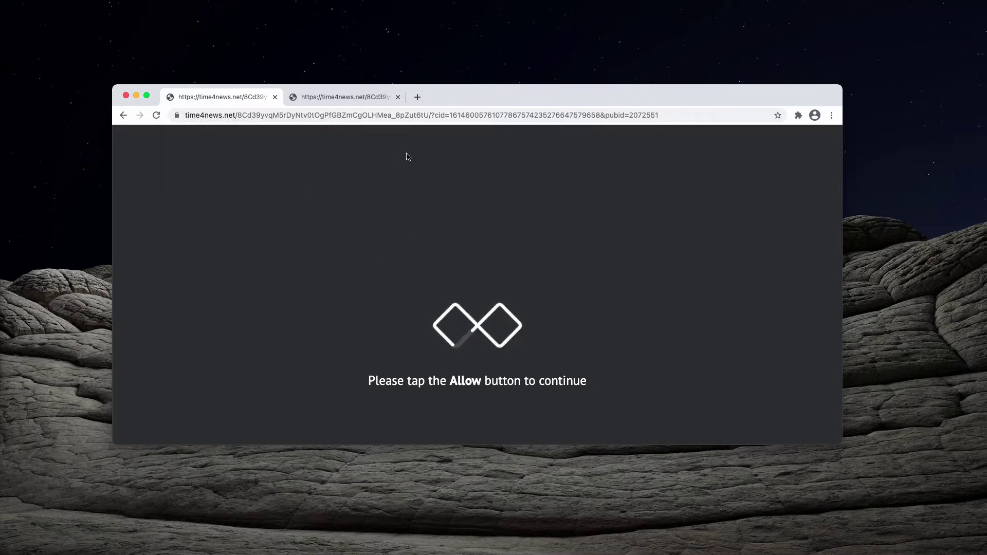
pyautogui.click(354, 98)
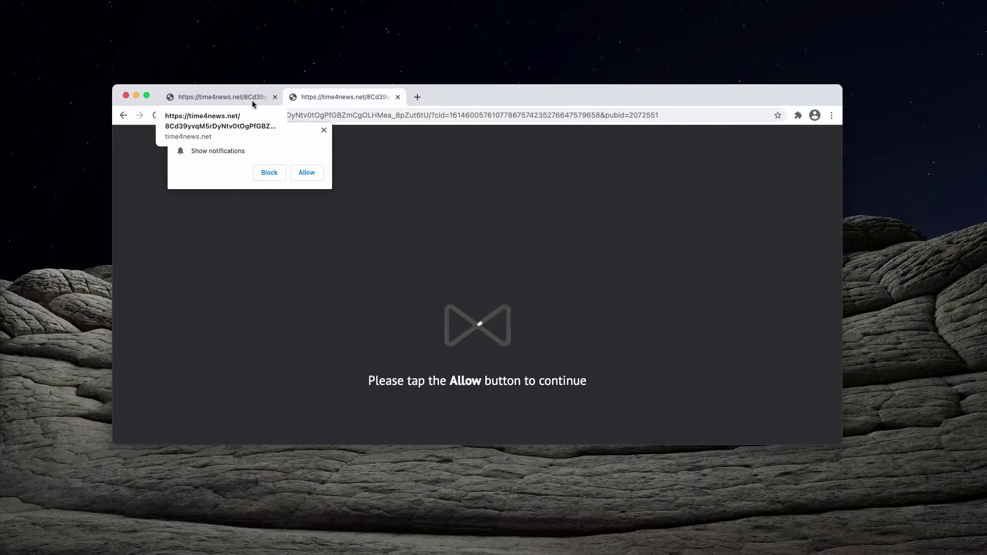
pyautogui.moveTo(483, 99); pyautogui.dragTo(476, 108)
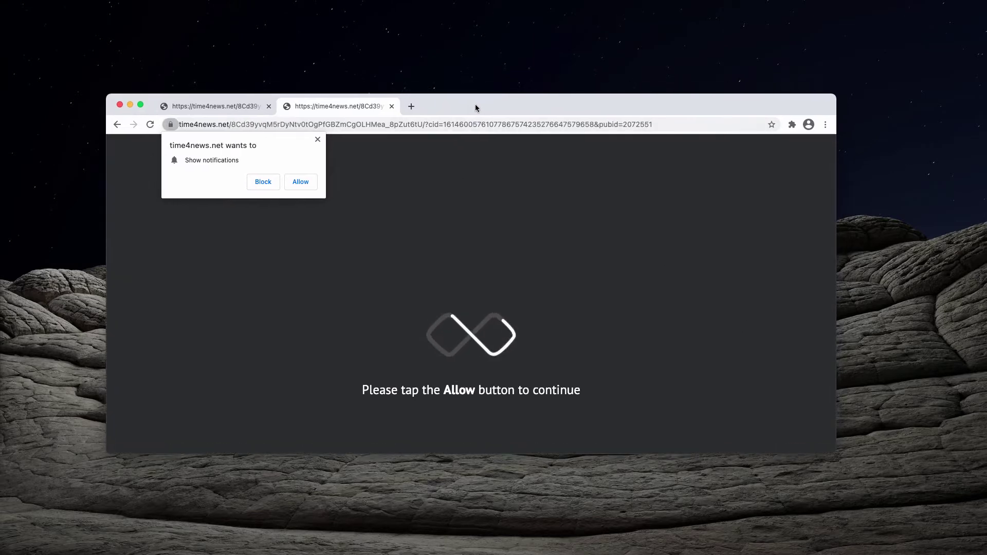
pyautogui.click(238, 109)
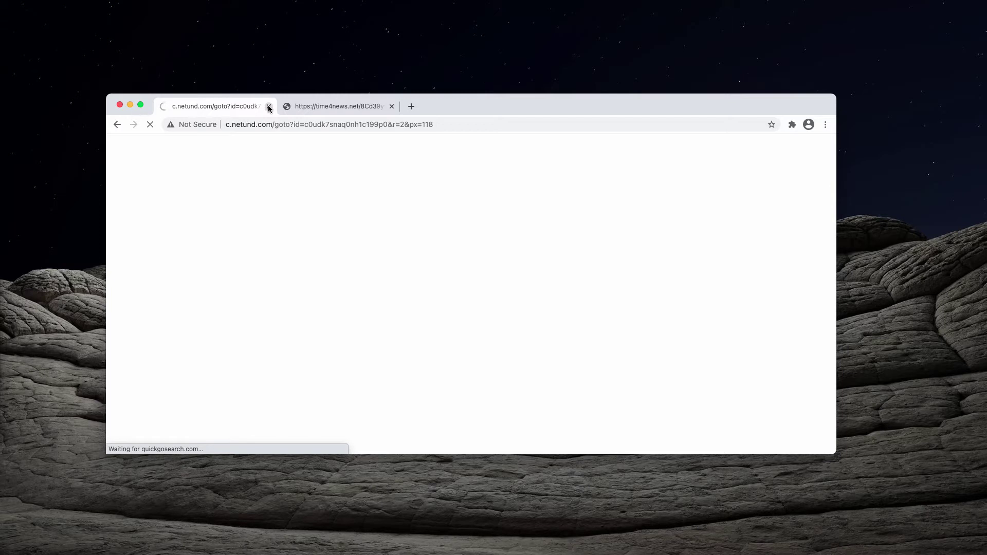
pyautogui.click(269, 106)
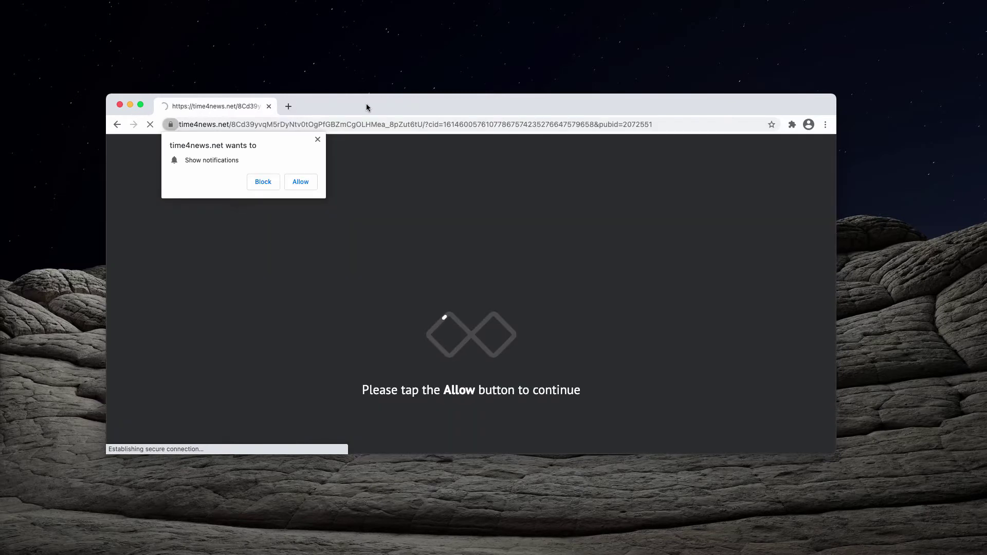
# Open Chrome Settings from the three-dot menu in a new tab
pyautogui.click(287, 106)
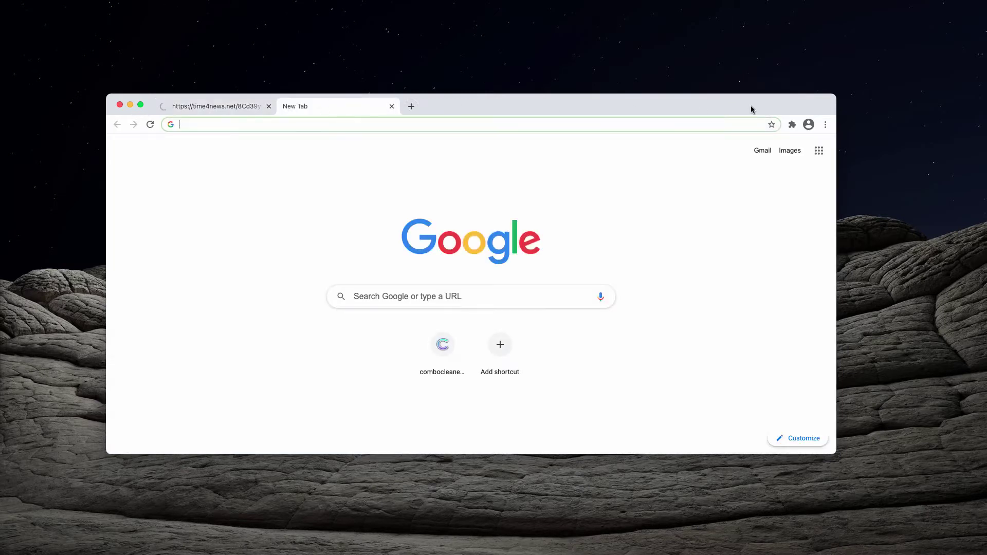
pyautogui.click(824, 126)
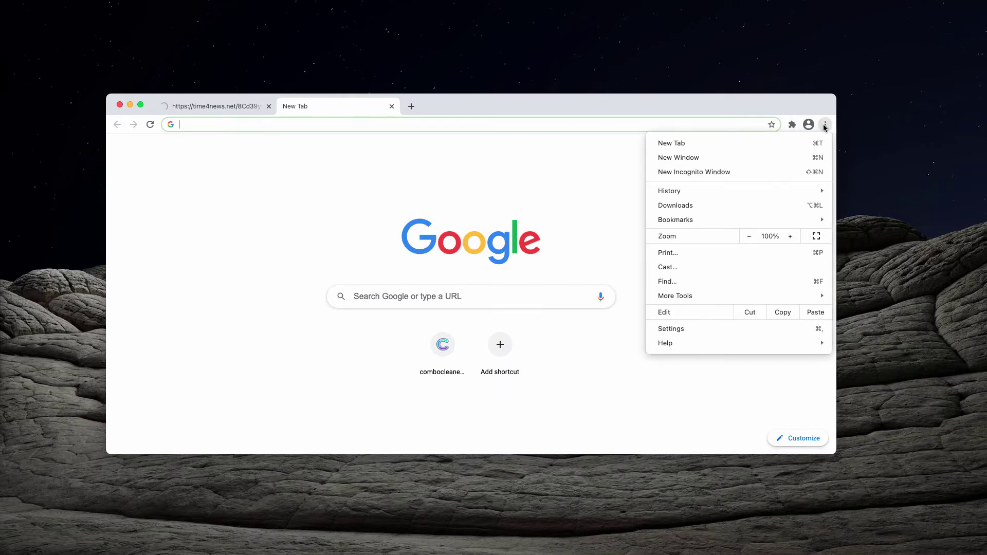
pyautogui.click(825, 108)
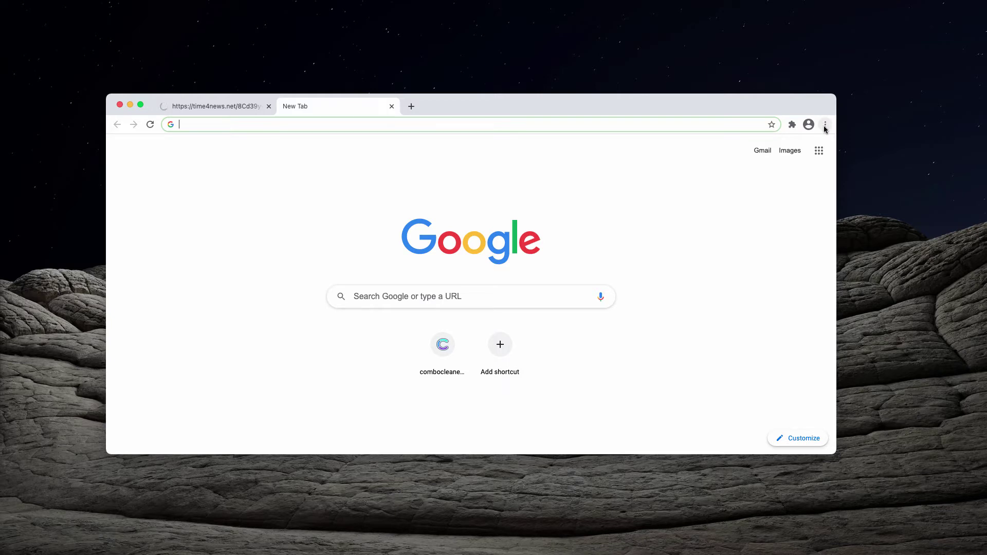
pyautogui.click(825, 126)
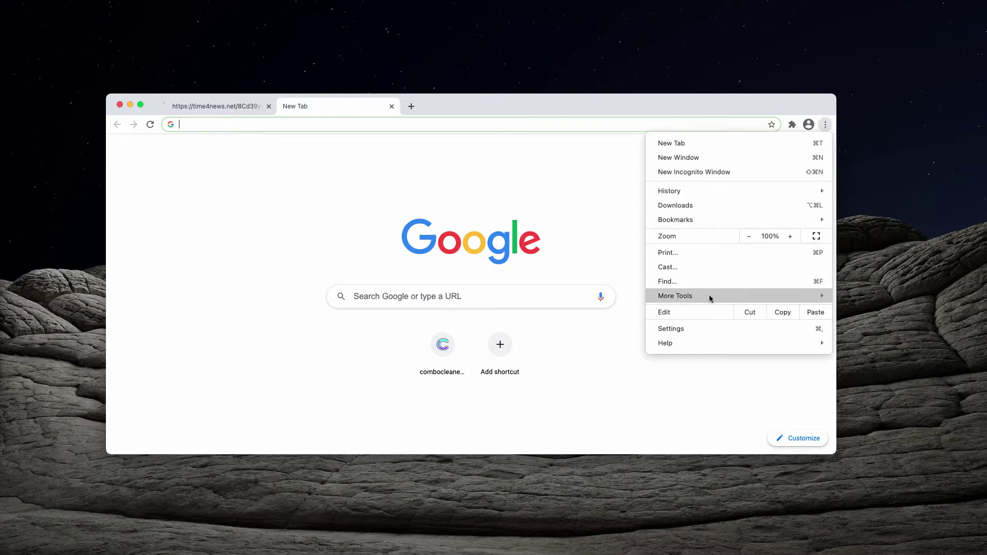
pyautogui.click(690, 328)
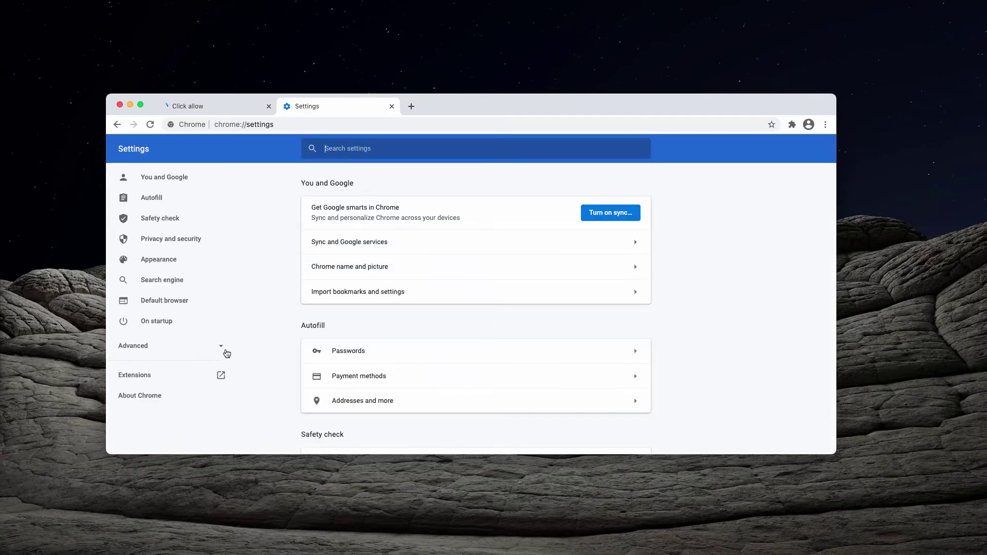
# Open Site Settings under Privacy and security to show the permissions list
pyautogui.scroll(-2, 234, 350)
pyautogui.scroll(-1, 265, 356)
pyautogui.scroll(-1, 370, 377)
pyautogui.scroll(-1, 422, 332)
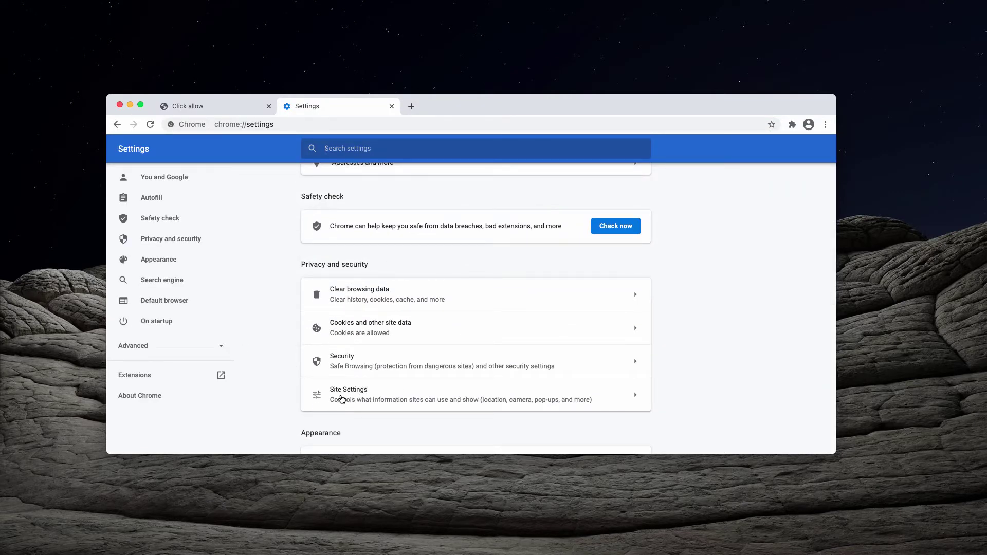
pyautogui.click(342, 399)
pyautogui.scroll(-3, 344, 397)
pyautogui.scroll(-2, 344, 395)
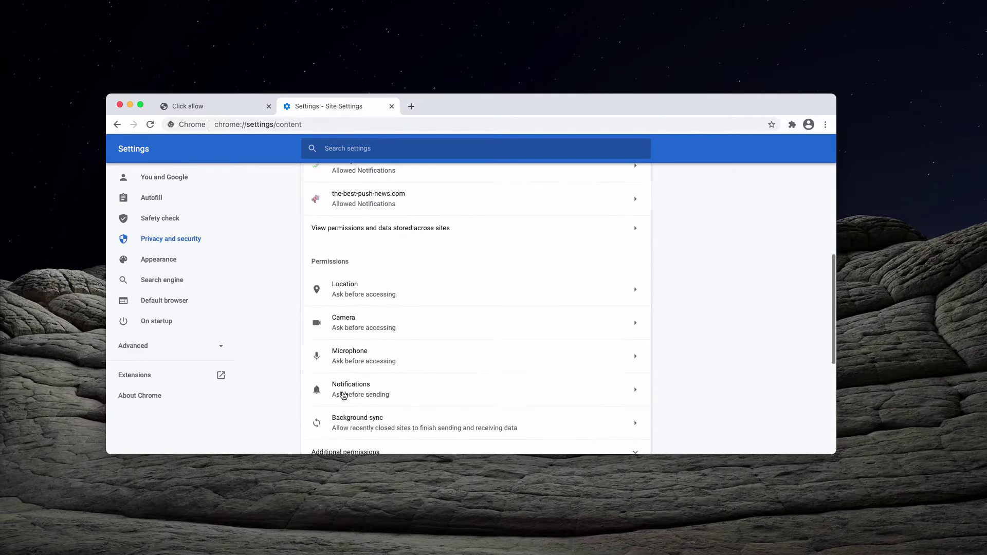
pyautogui.scroll(-1, 355, 329)
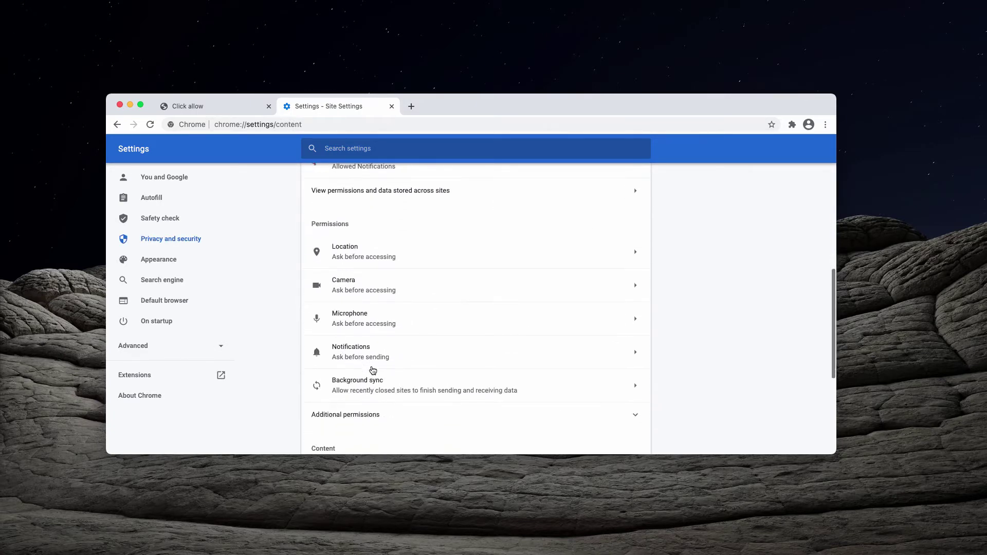
# Open the Notifications permission page and find the allowed sites list
pyautogui.click(368, 354)
pyautogui.scroll(-4, 406, 362)
pyautogui.scroll(-2, 411, 368)
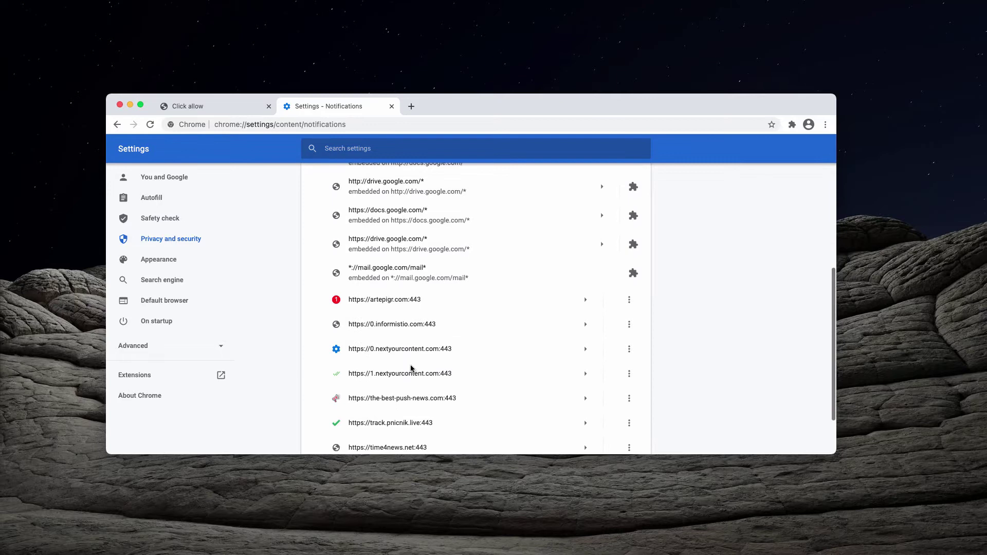
pyautogui.scroll(4, 345, 277)
pyautogui.scroll(1, 355, 334)
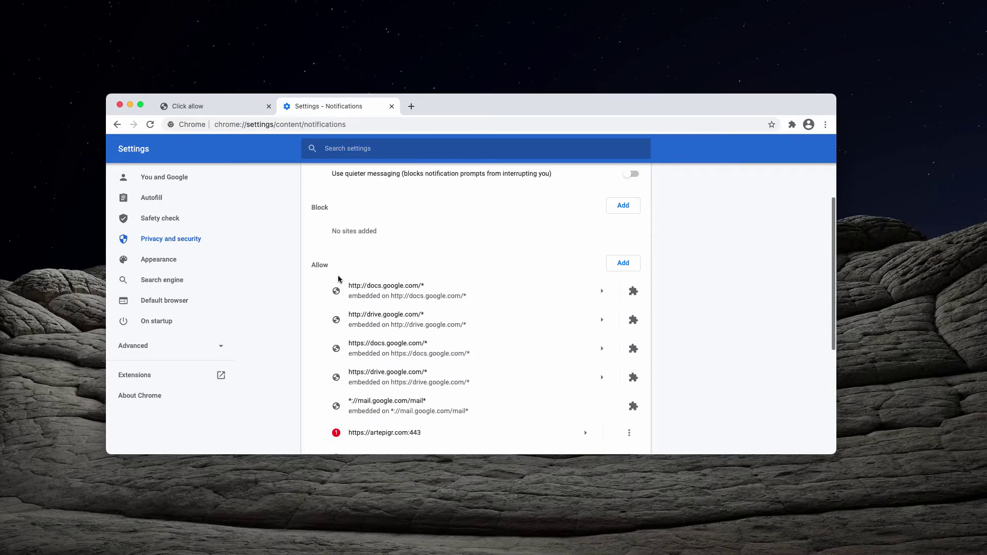
pyautogui.scroll(-3, 662, 318)
pyautogui.scroll(-3, 662, 318)
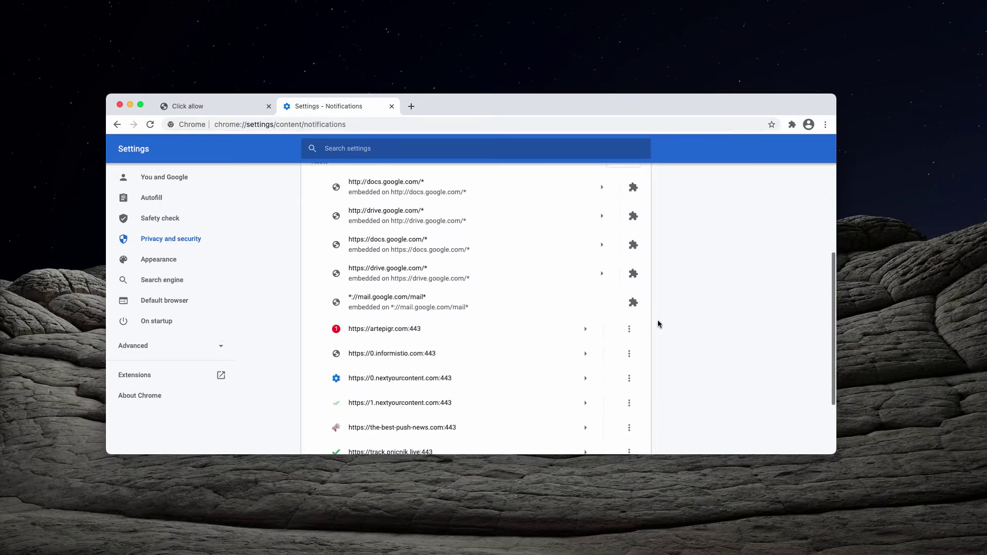
# Remove artepigr.com, 0.nextyourcontent.com, 1.nextyourcontent.com and informistio from allowed notifications
pyautogui.click(632, 285)
pyautogui.click(624, 318)
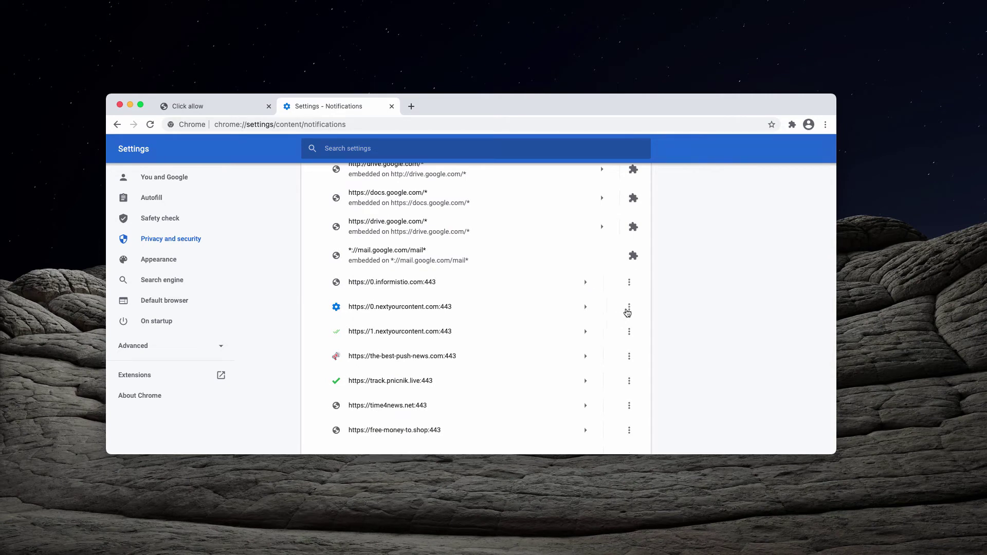
pyautogui.click(617, 347)
pyautogui.click(628, 308)
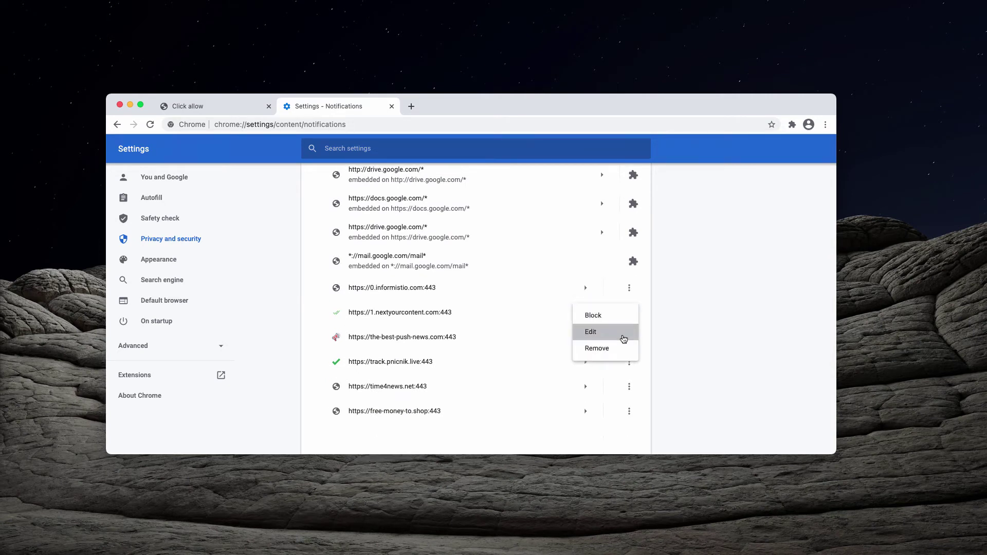
pyautogui.click(620, 343)
pyautogui.click(629, 314)
# Remove the-best-push-news, track.pnicnik.live, time4news.net and free-money-to.shop from the allow list
pyautogui.click(619, 344)
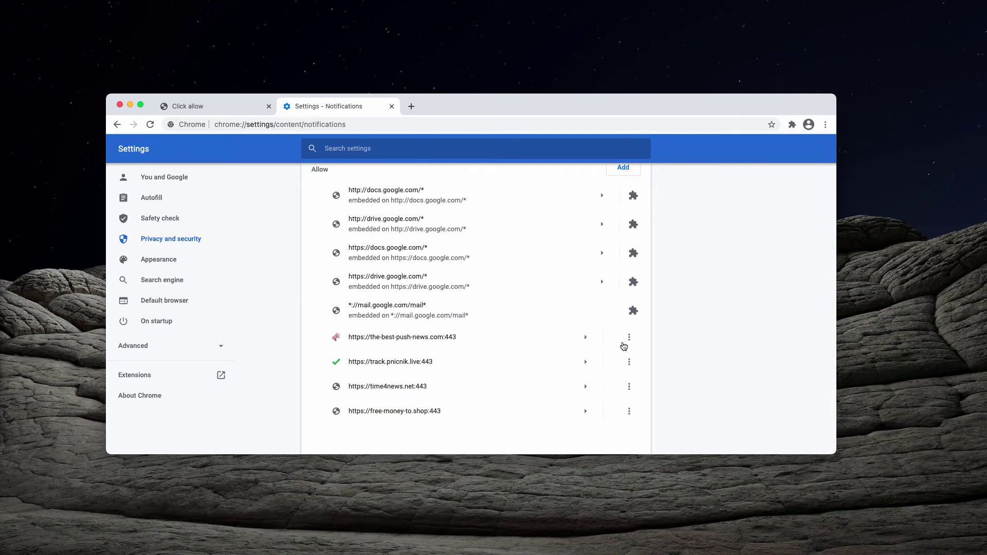
pyautogui.click(621, 371)
pyautogui.click(621, 370)
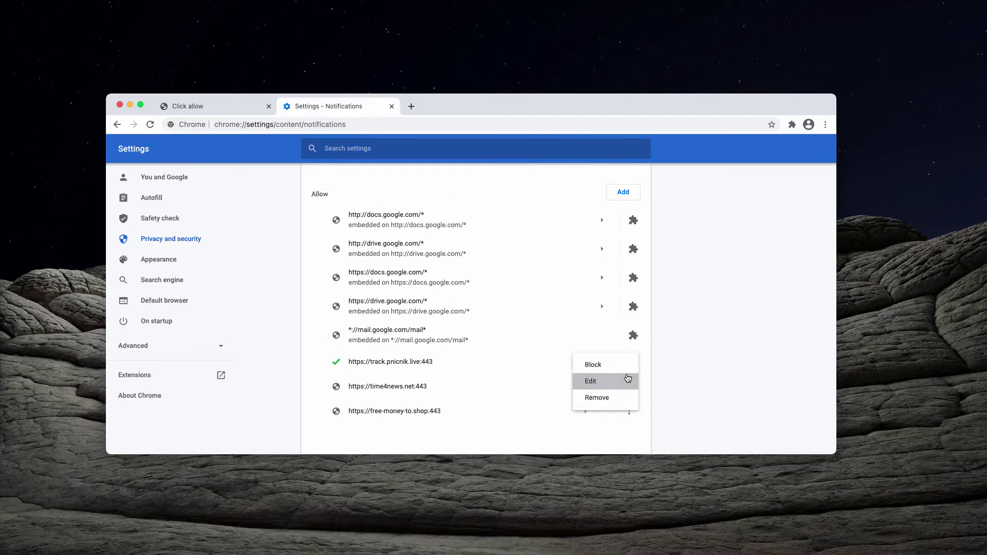
pyautogui.click(621, 396)
pyautogui.click(629, 423)
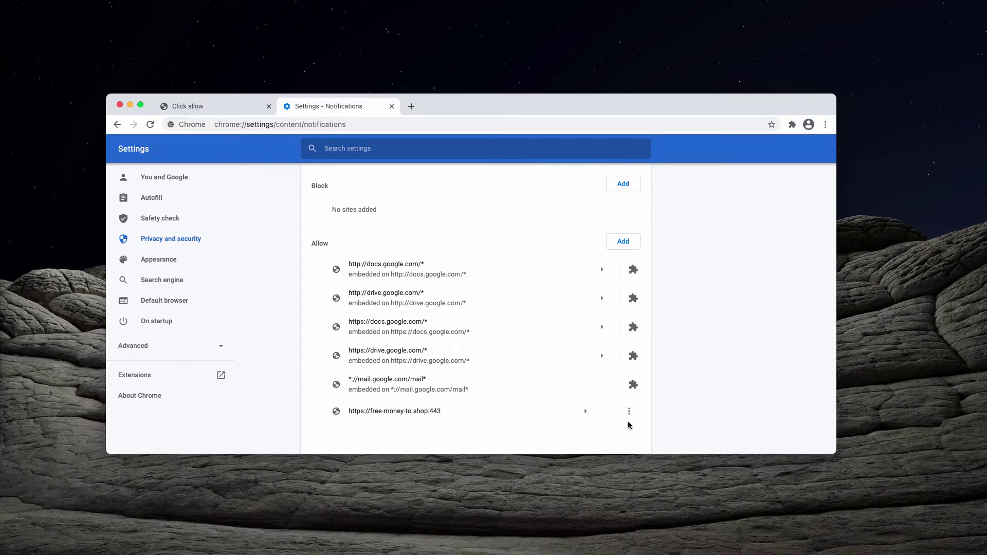
pyautogui.click(629, 412)
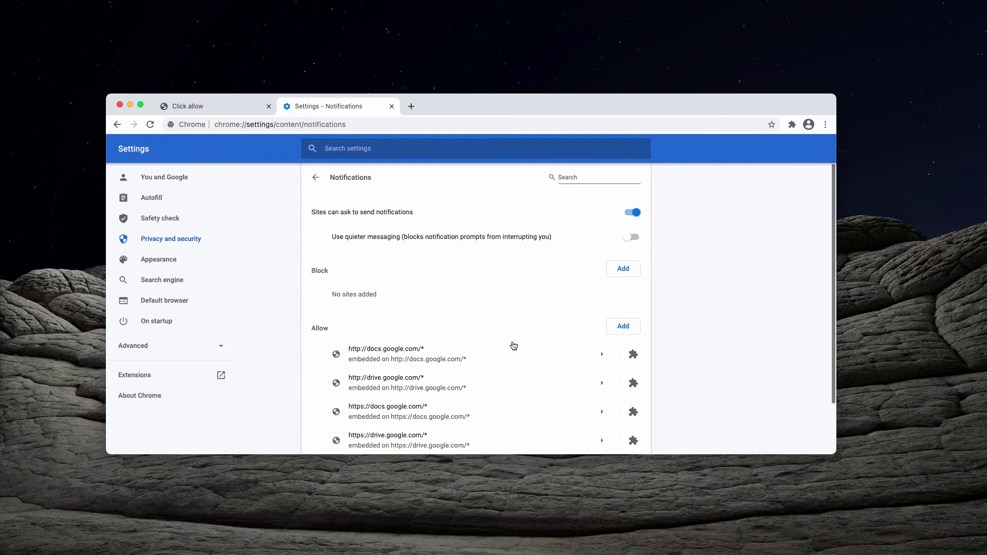
pyautogui.click(309, 125)
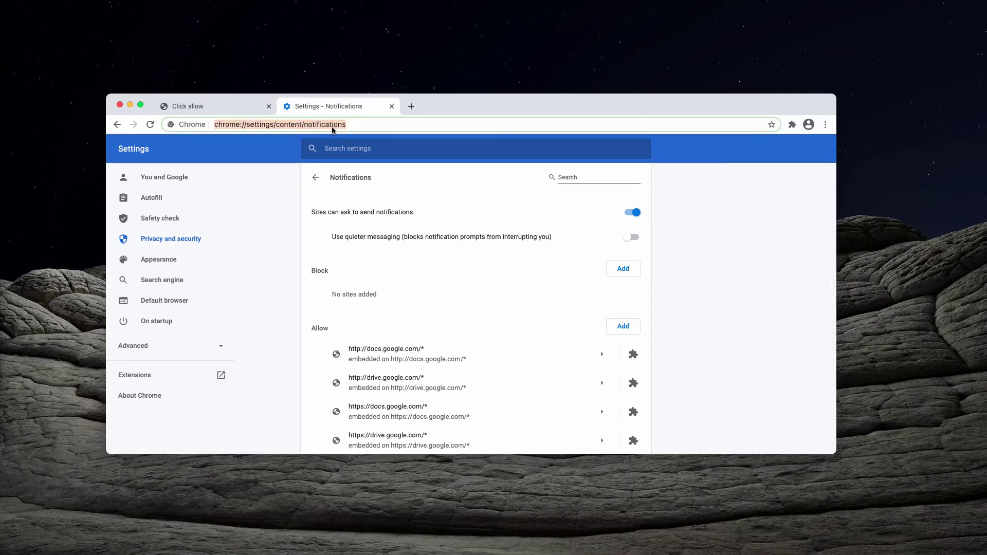
# Load combocleaner.com and close the leftover Click allow tab
pyautogui.write('combocleaner.com')
pyautogui.press('Return')
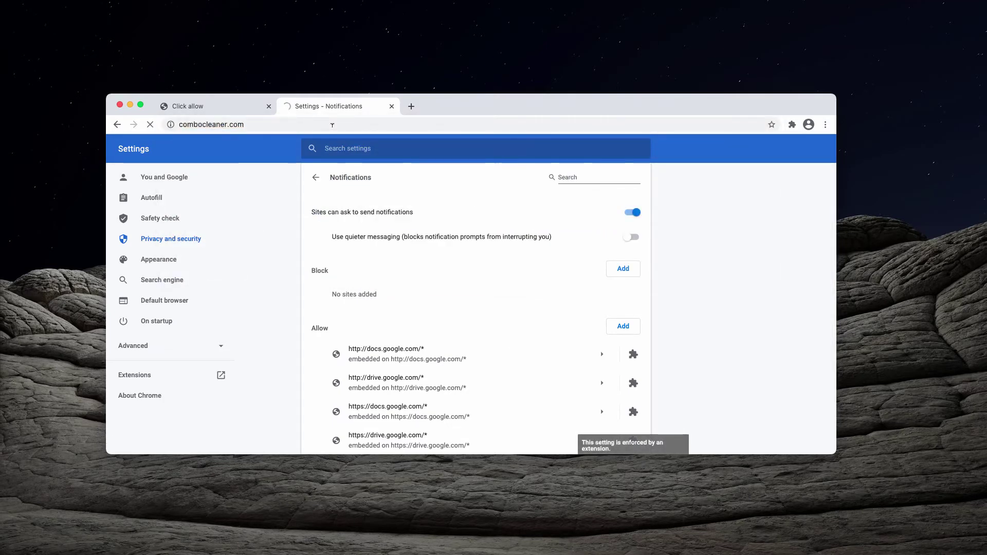
pyautogui.click(268, 106)
pyautogui.moveTo(375, 102); pyautogui.dragTo(367, 108)
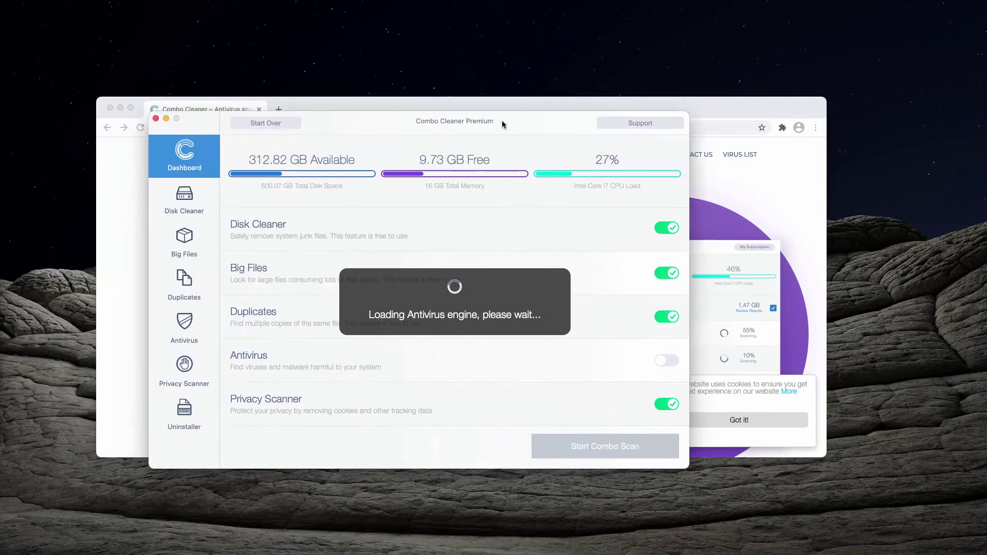
# Close Chrome and run a Combo Scan with all five modules
pyautogui.click(258, 111)
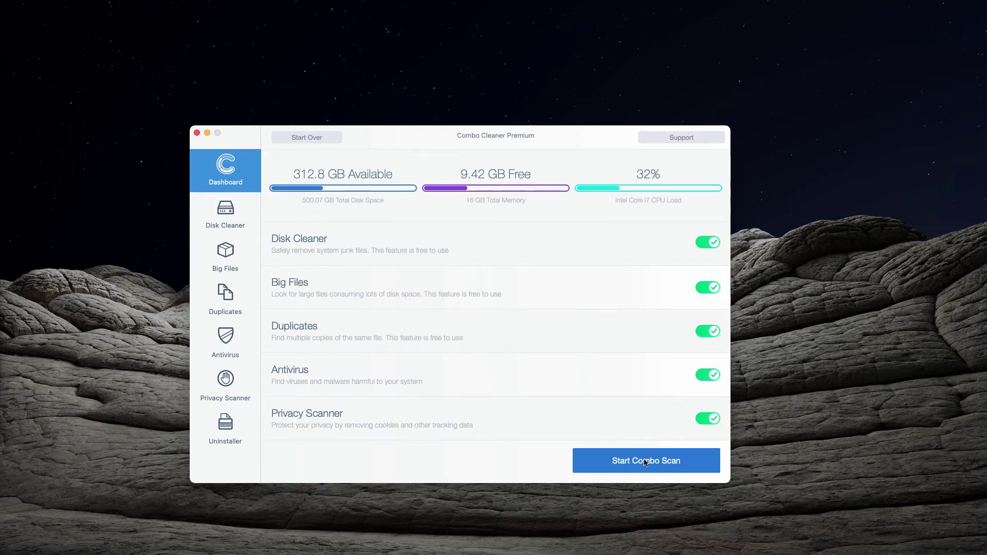
pyautogui.click(645, 461)
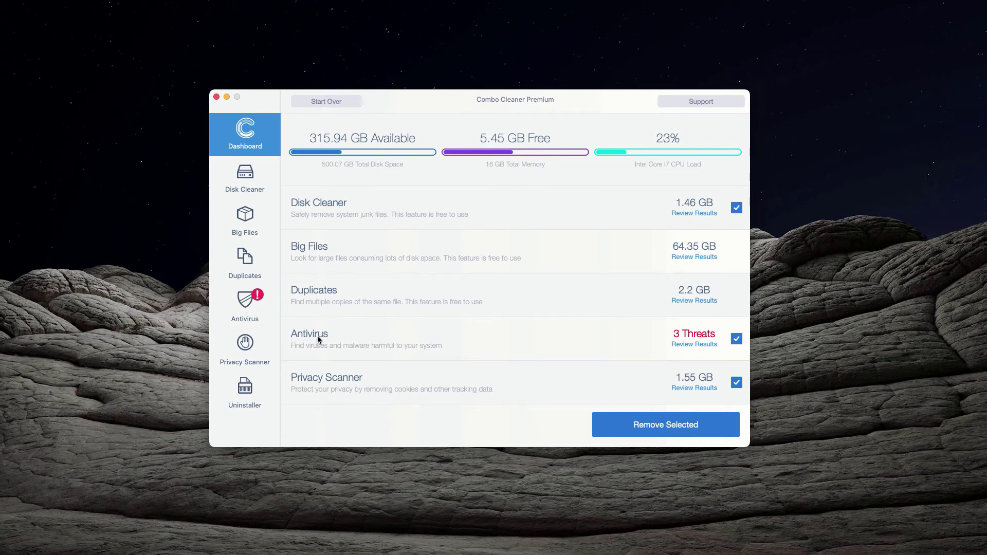
# Review the antivirus results and reveal the first infected file, Install.dmg, in Finder
pyautogui.click(696, 345)
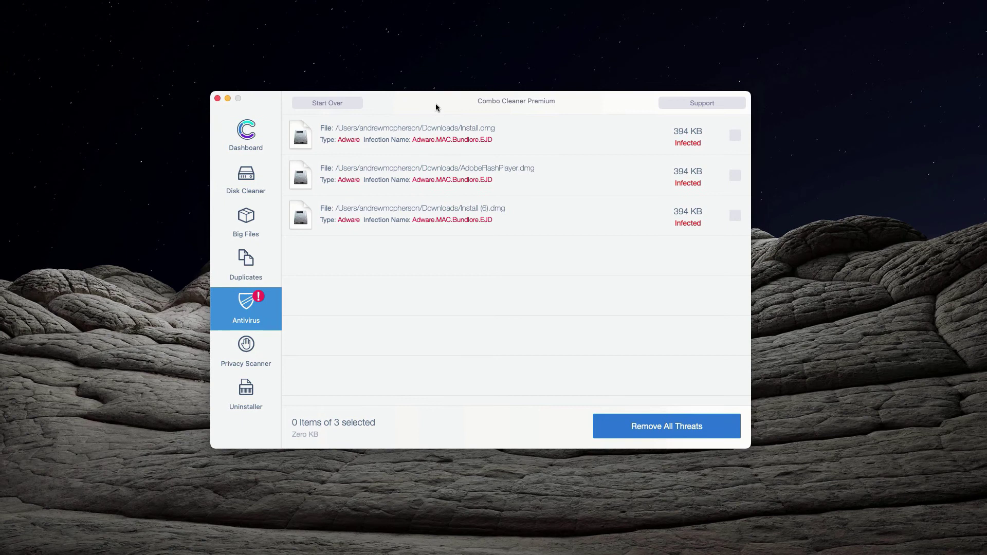
pyautogui.moveTo(509, 134)
pyautogui.click(637, 127)
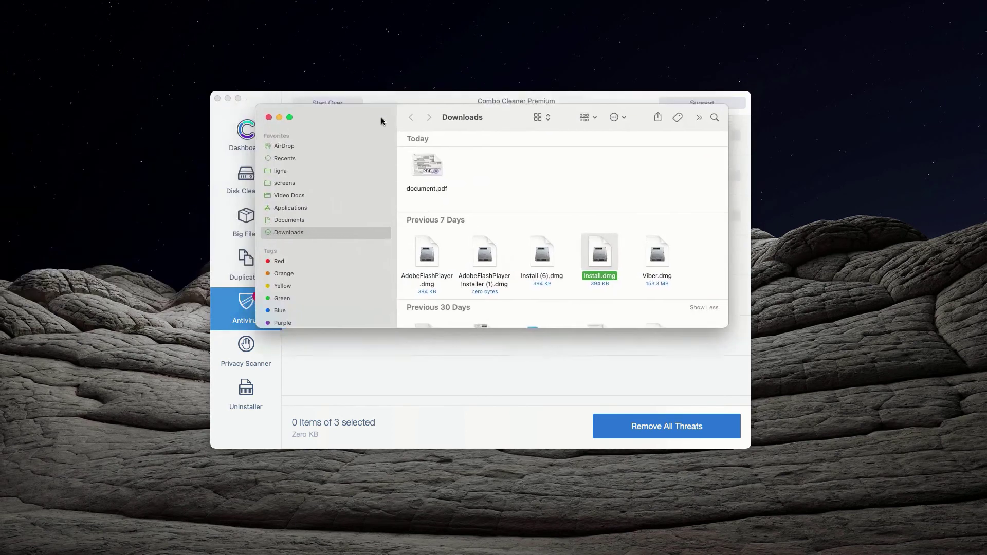
# Trash Install.dmg from Downloads via its right-click menu, then close the Downloads window
pyautogui.moveTo(381, 117); pyautogui.dragTo(384, 202)
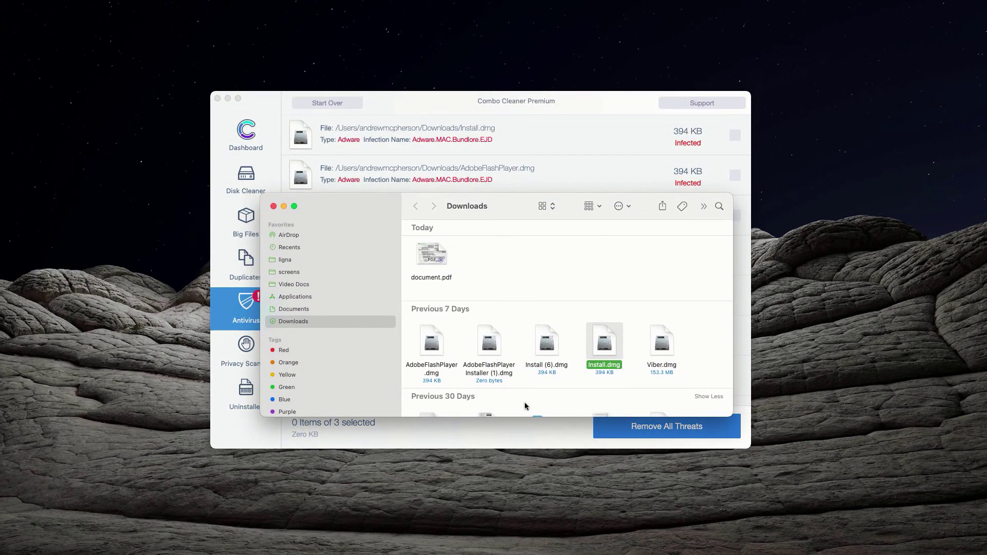
pyautogui.rightClick(600, 347)
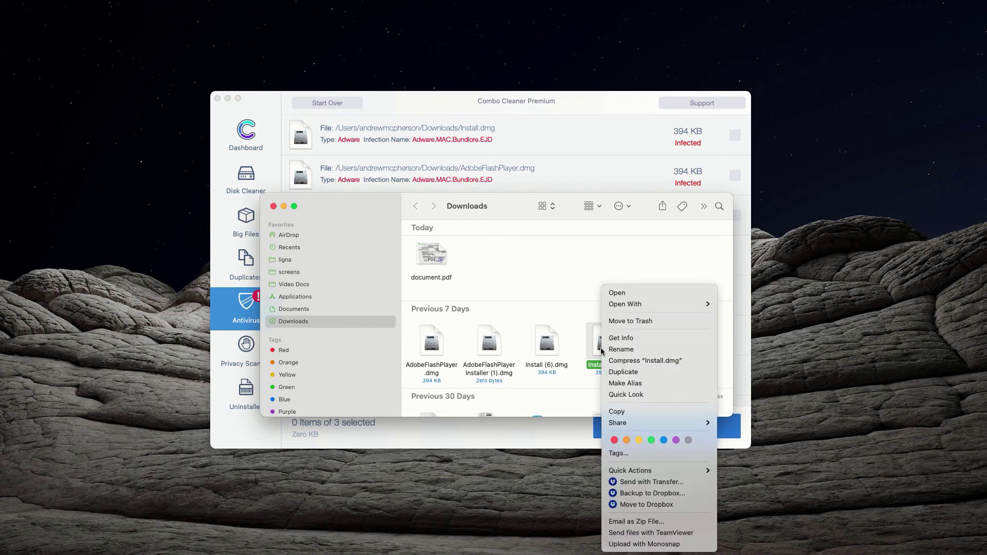
pyautogui.click(638, 323)
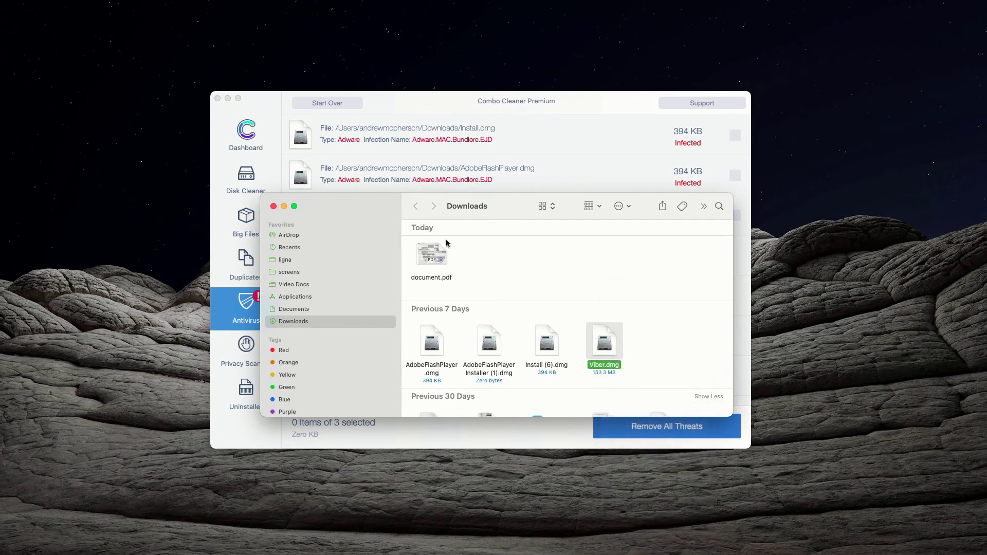
pyautogui.click(273, 206)
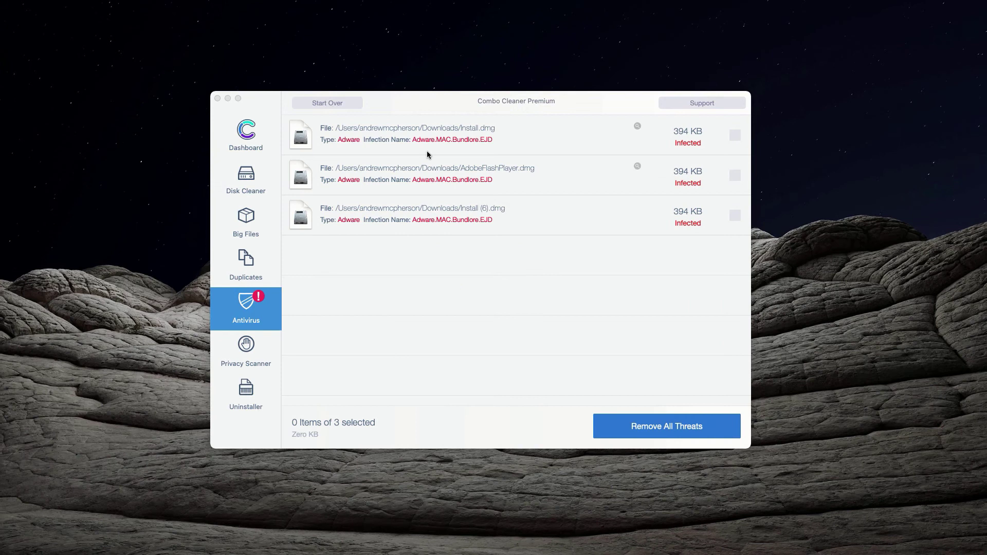
# Bring Combo Cleaner to the front and open its Support page
pyautogui.click(515, 107)
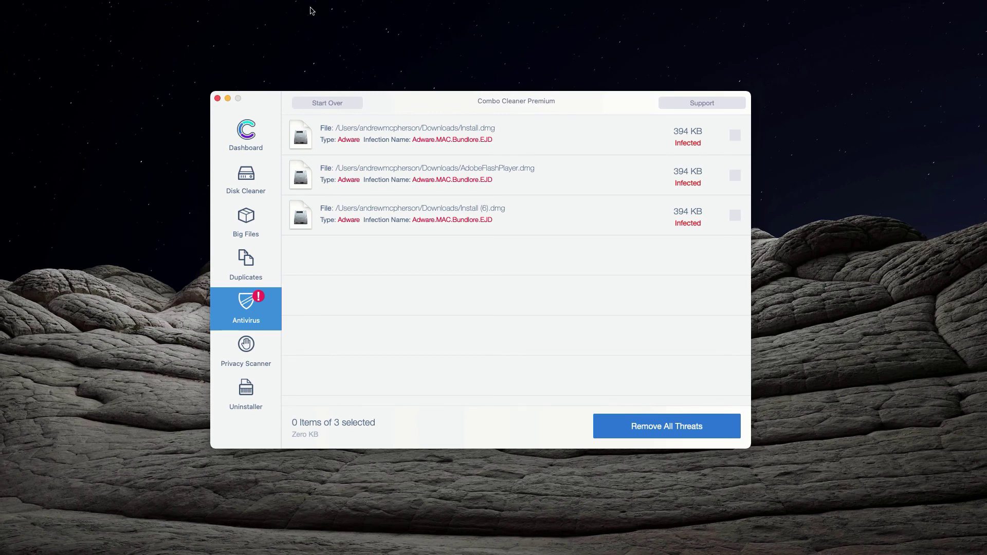
pyautogui.click(707, 103)
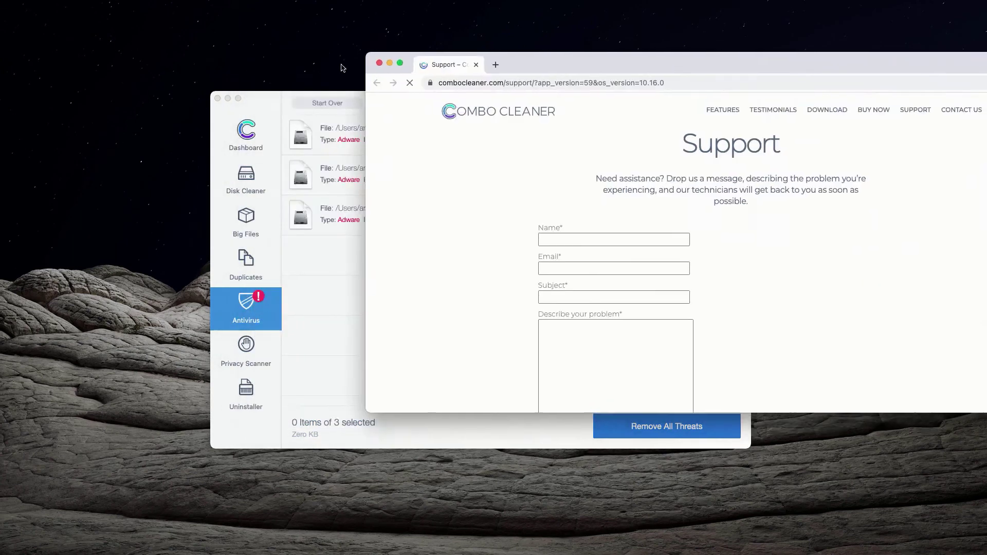
pyautogui.moveTo(639, 57)
pyautogui.mouseDown()
pyautogui.moveTo(388, 85)
pyautogui.moveTo(386, 94)
pyautogui.mouseUp()
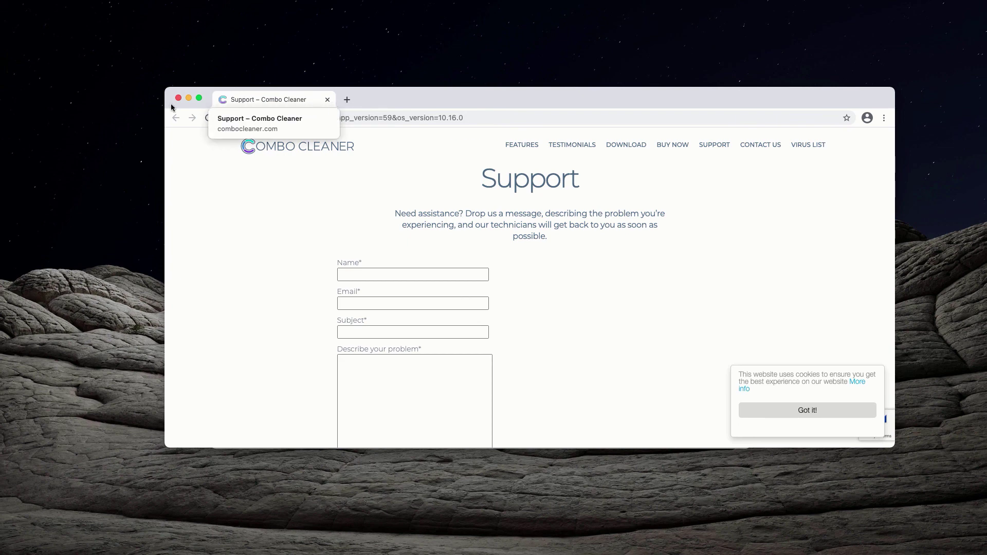
pyautogui.click(327, 99)
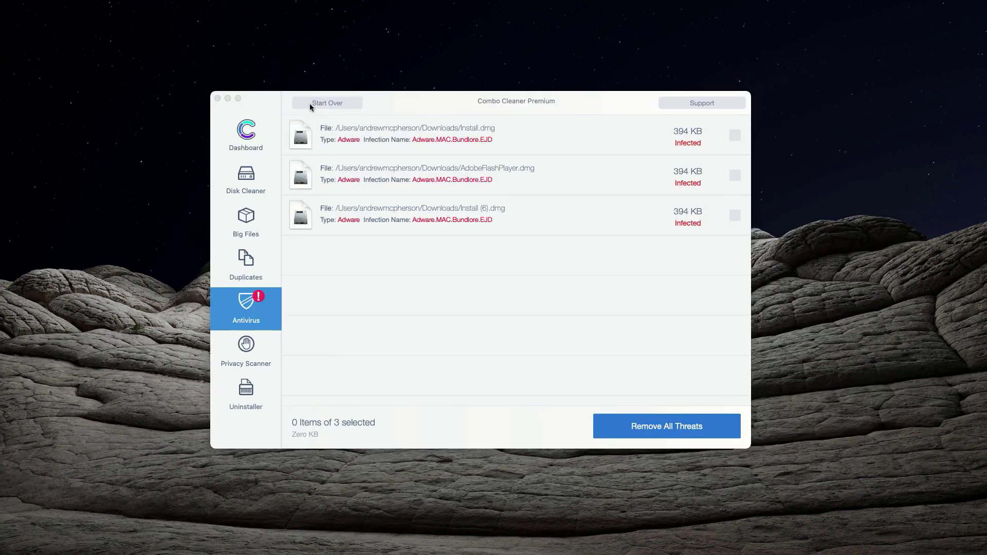